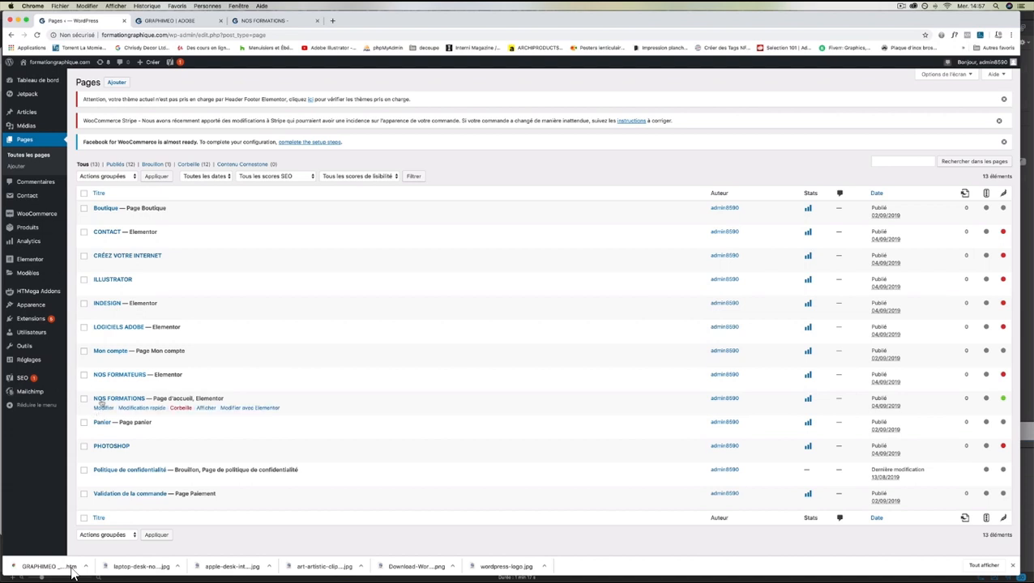
- Open the LOGICIELS ADOBE page for editing and set its page template to Elementor pleine largeur
left_click(104, 337)
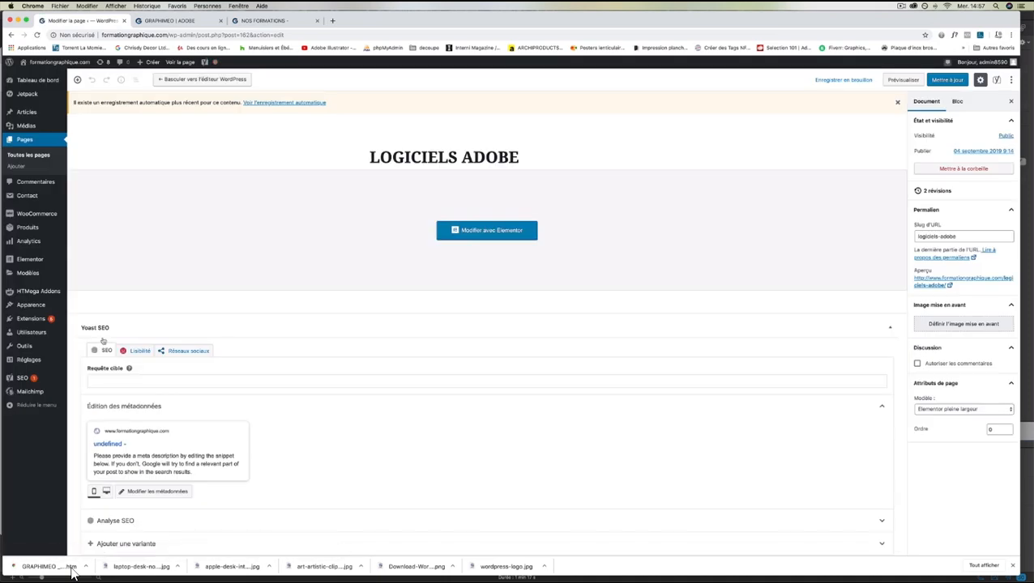
left_click(964, 409)
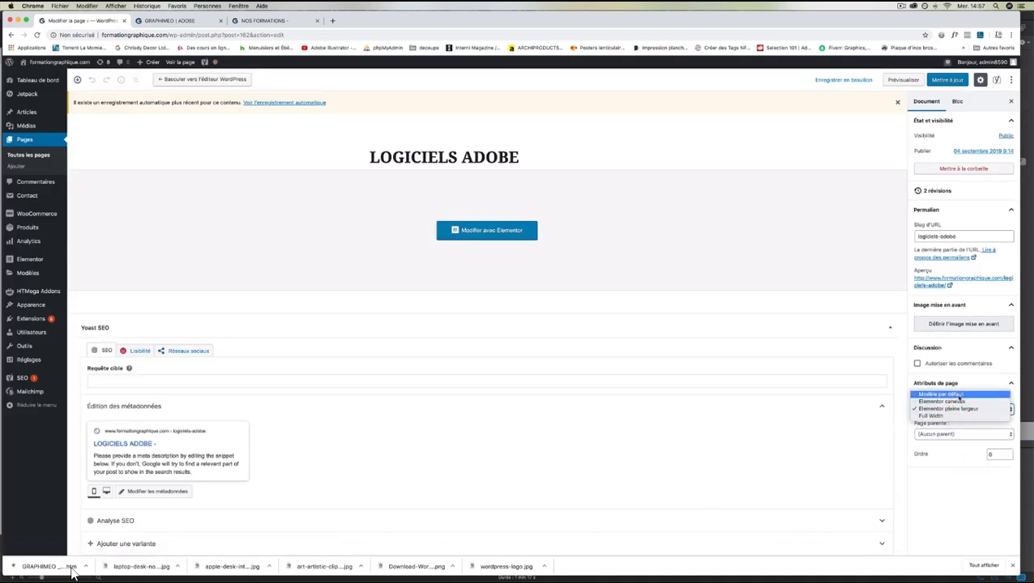
left_click(958, 397)
left_click(938, 410)
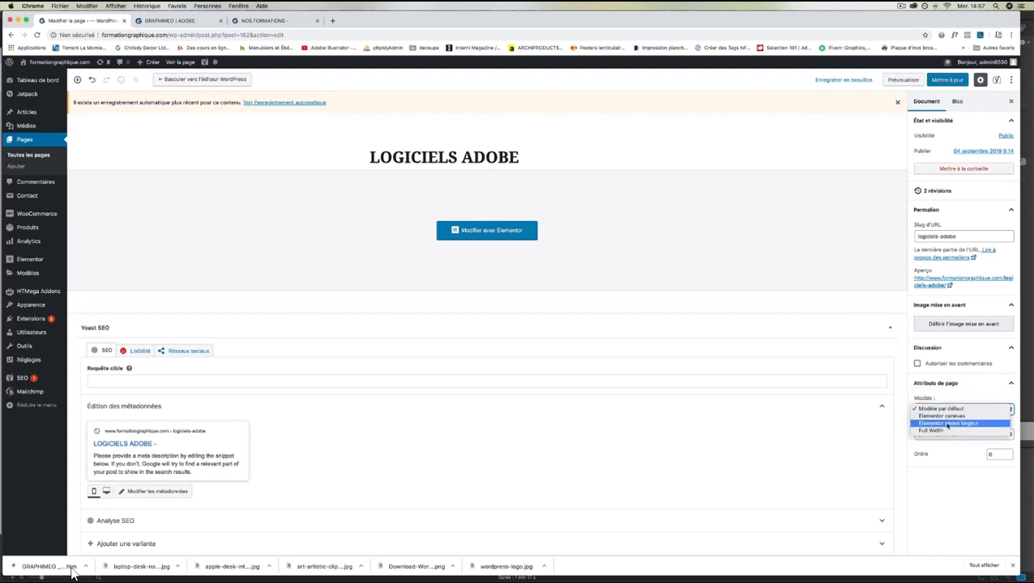
left_click(970, 425)
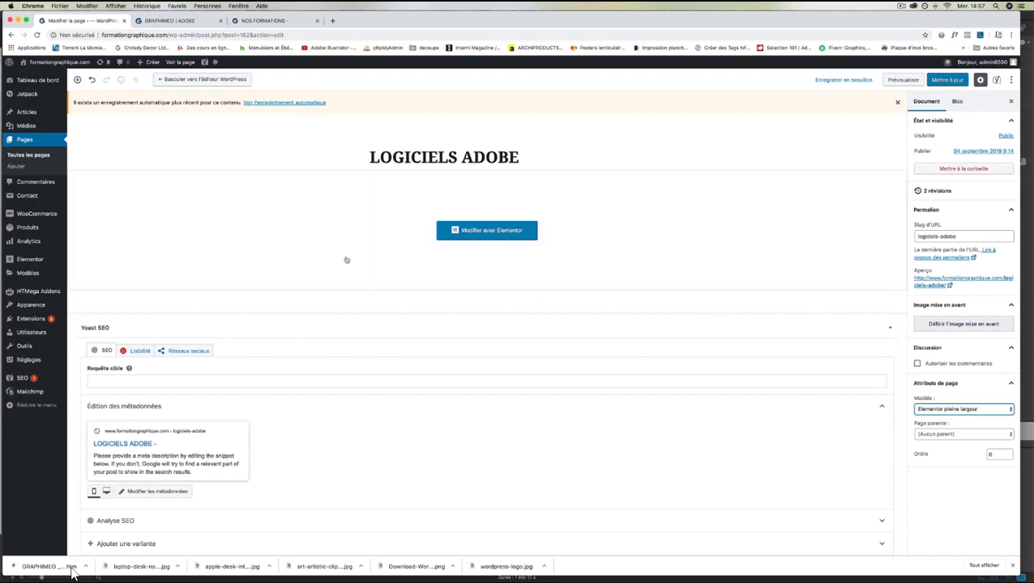
- Load the page in the Elementor editor and examine the Adobe logo banner on the GRAPHIMEO | ADOBE reference page
left_click(506, 233)
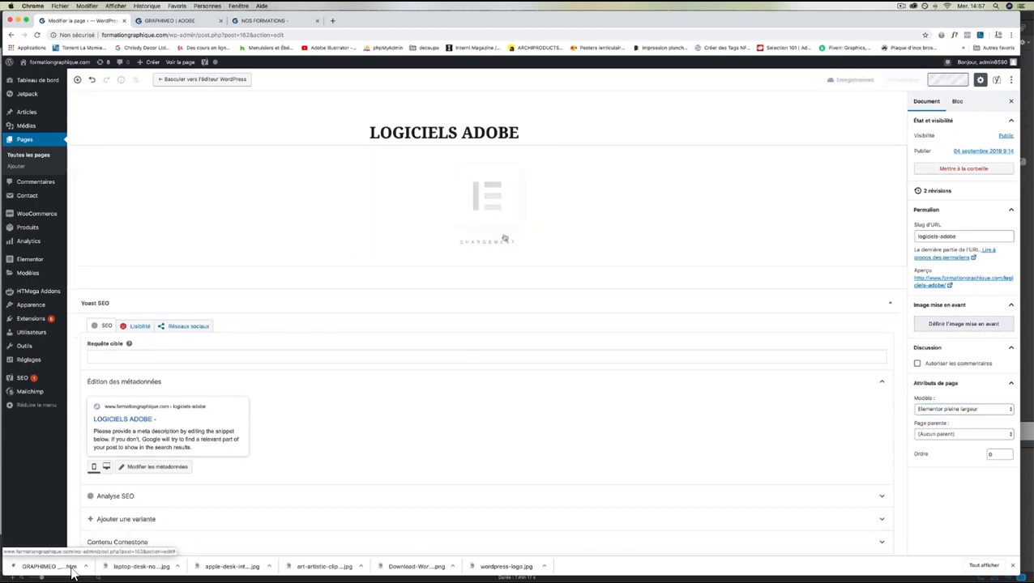
left_click(172, 20)
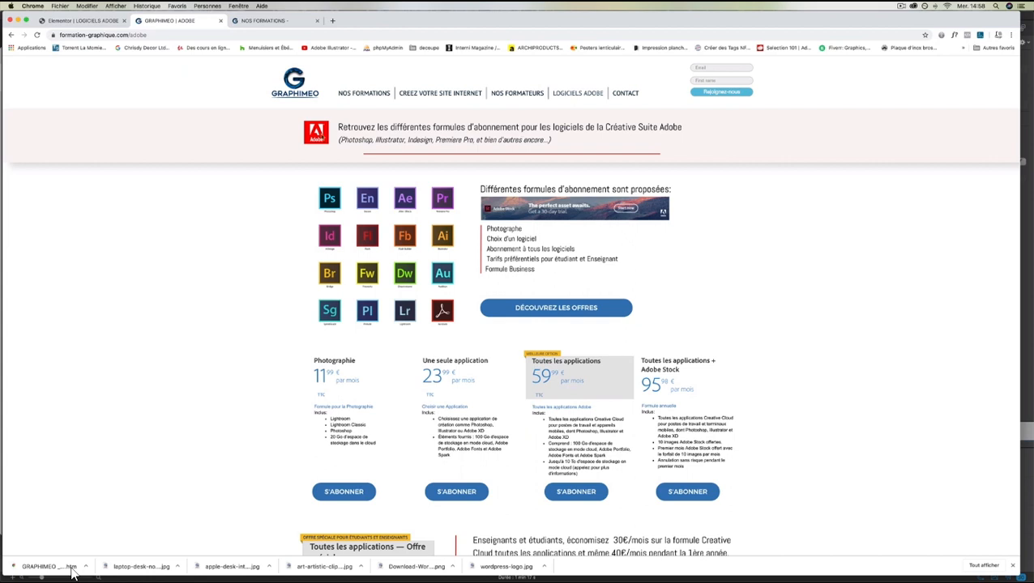
right_click(322, 134)
left_click(319, 134)
left_click(82, 21)
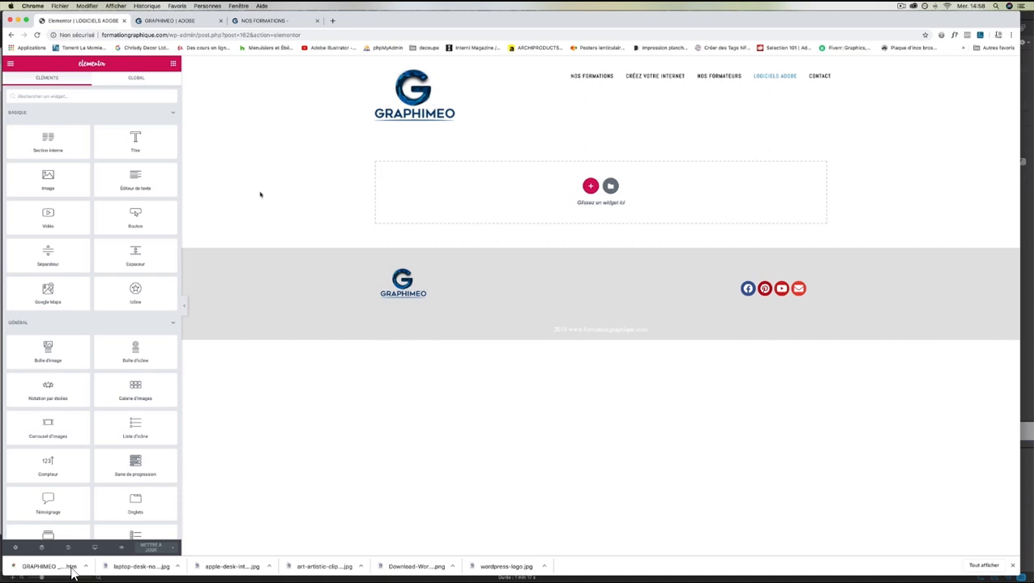
- Add a two-column section with the 33/66 structure below the header and open its section settings
left_click(590, 185)
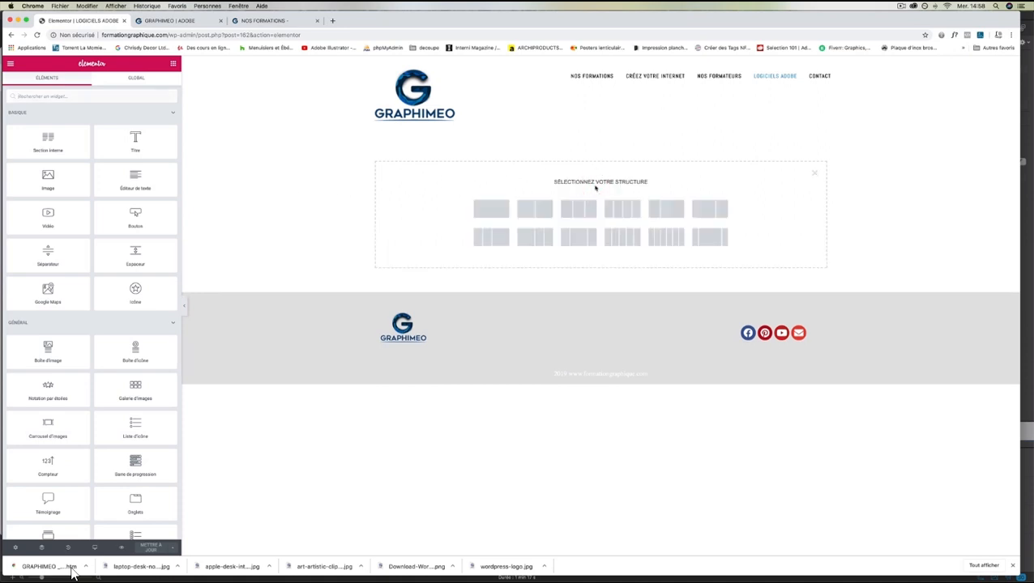
left_click(661, 213)
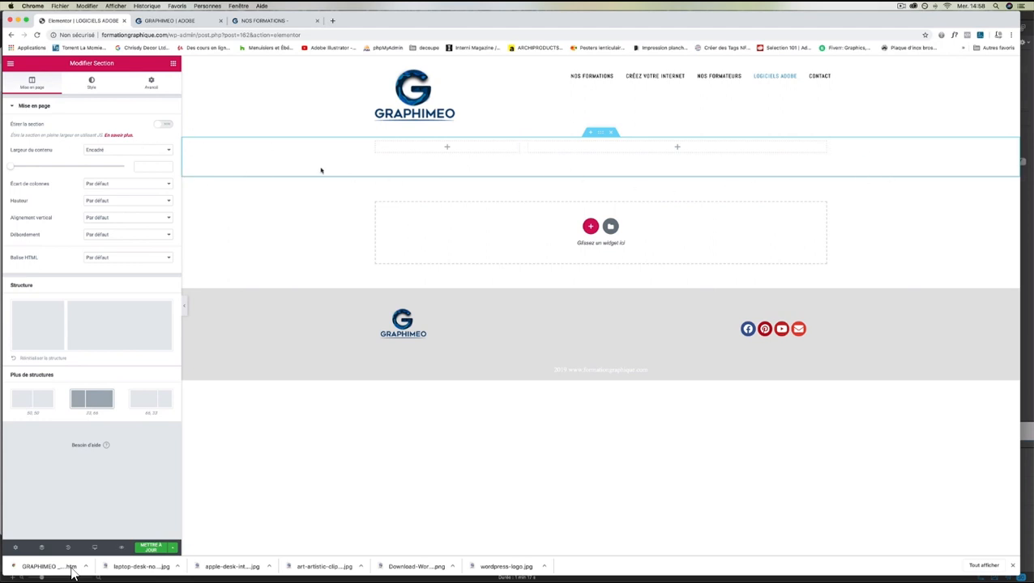
right_click(225, 155)
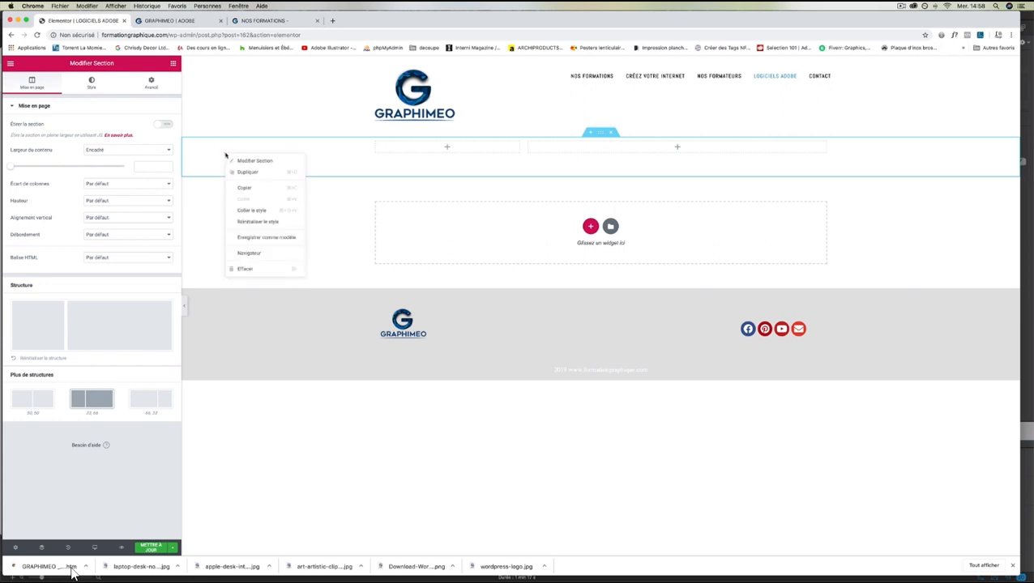
left_click(233, 160)
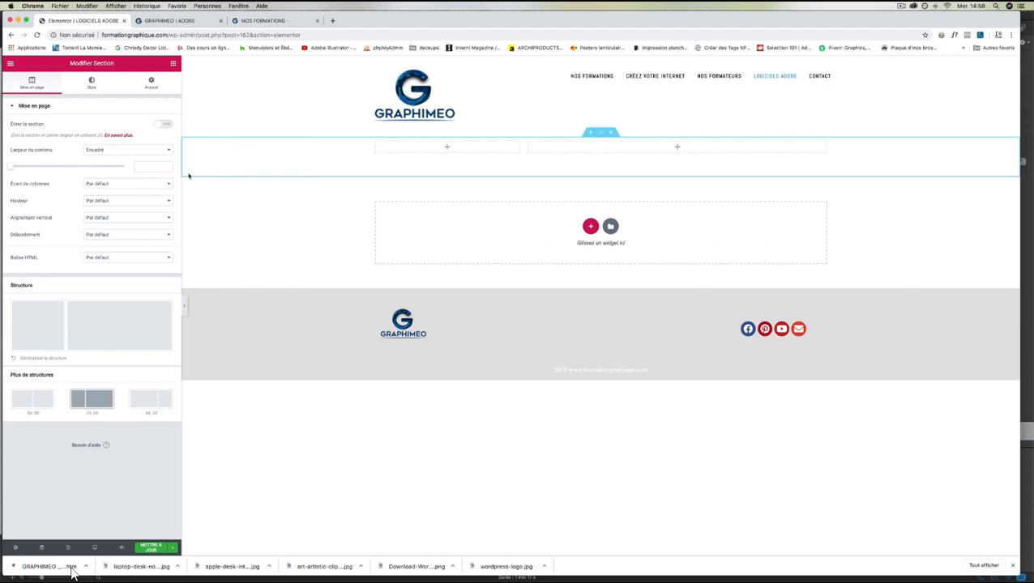
left_click(237, 162)
- Give the new section a classic background in colour #F7F5F5 and compare it with the reference page's banner
left_click(91, 82)
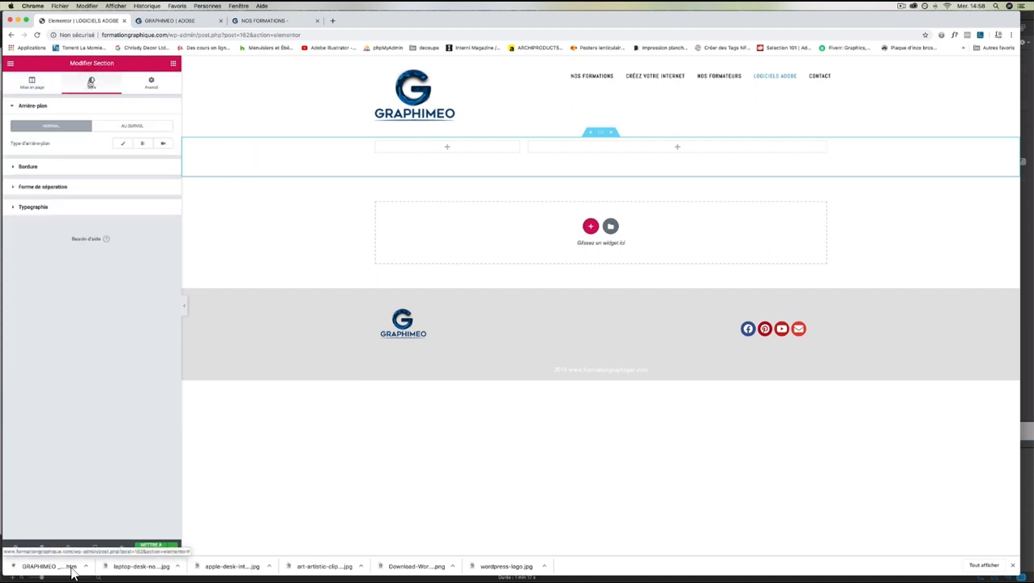
left_click(49, 84)
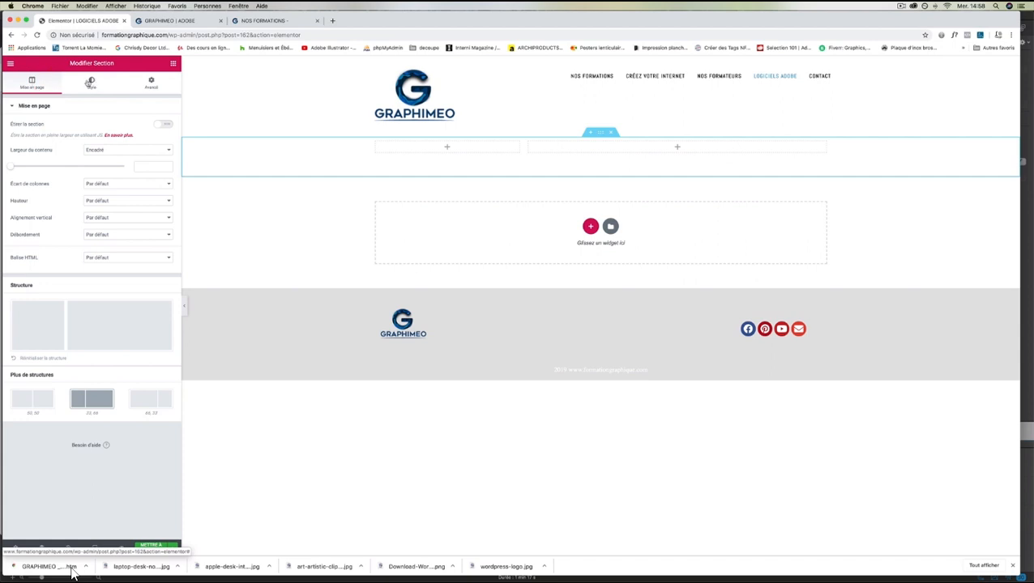
left_click(89, 83)
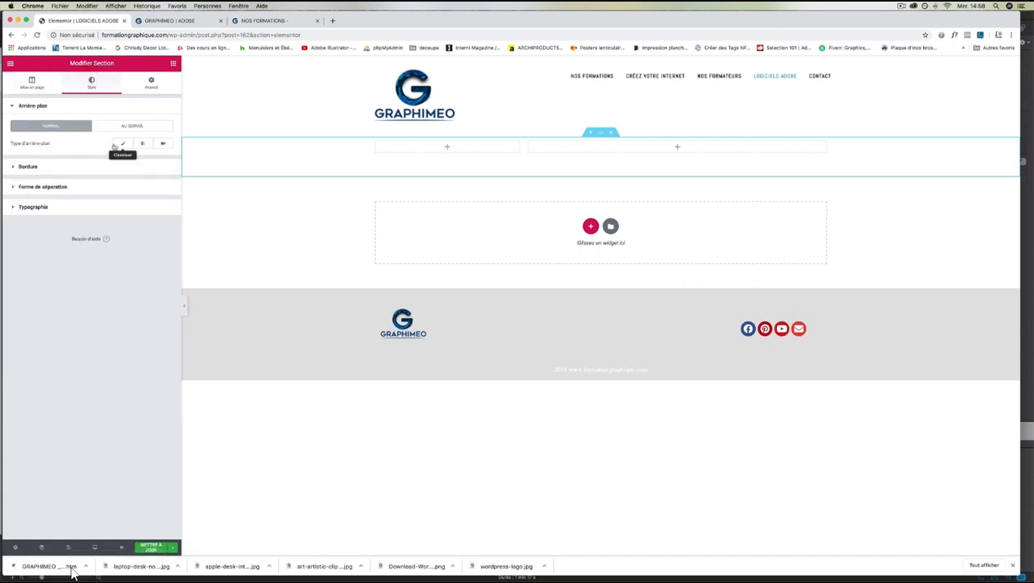
left_click(120, 143)
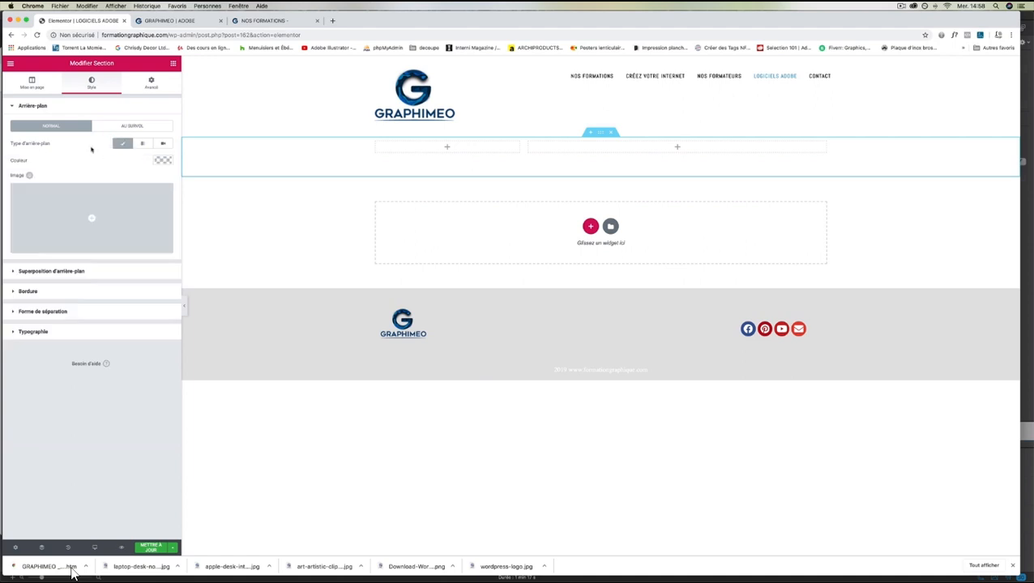
left_click(161, 161)
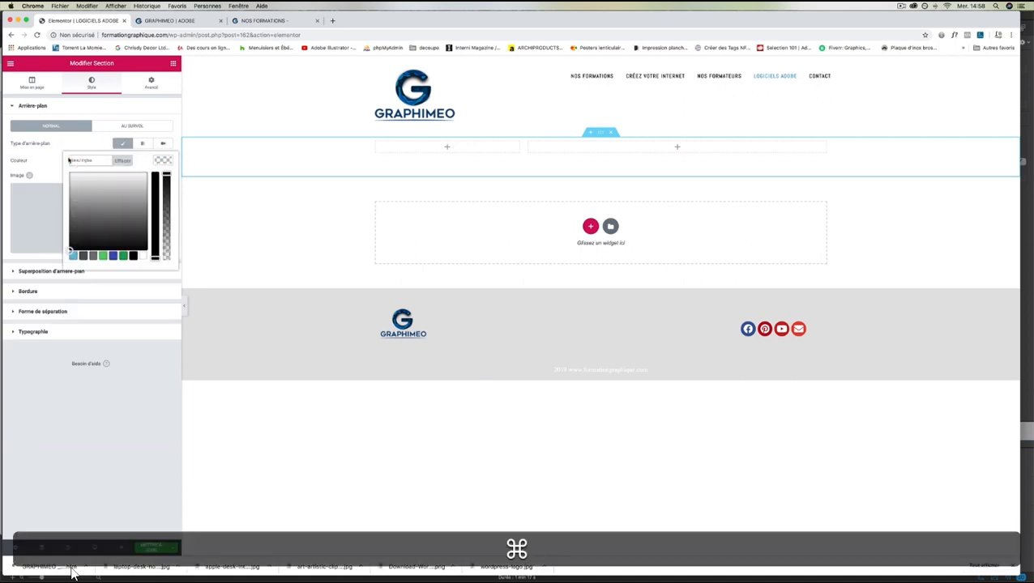
type("#F7F5F5")
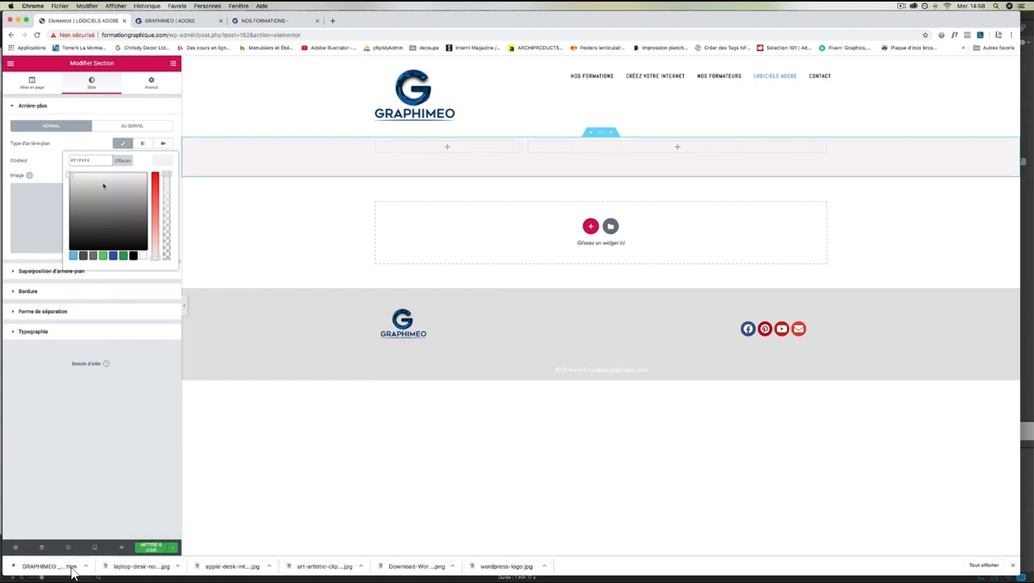
left_click(197, 21)
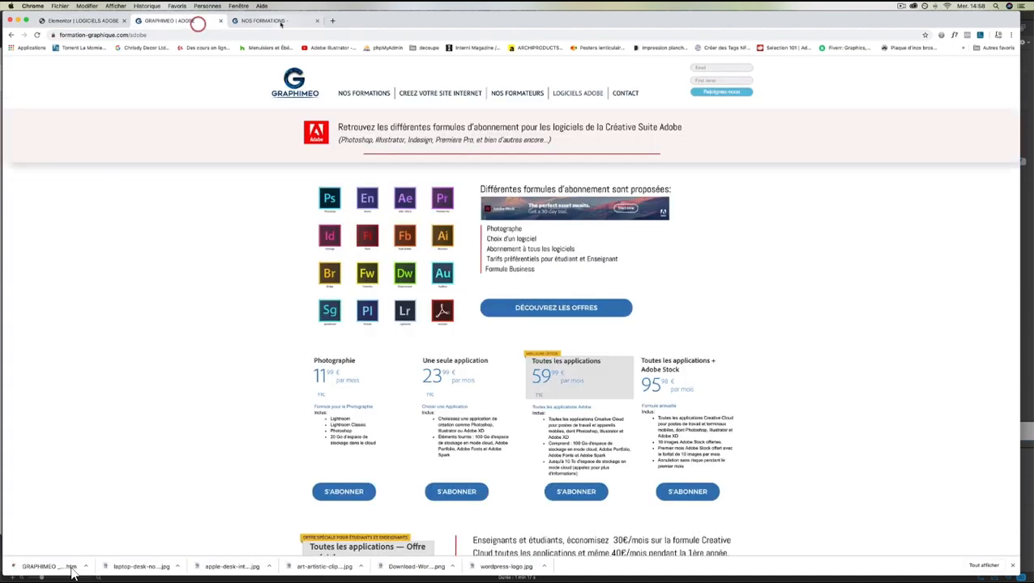
left_click(81, 20)
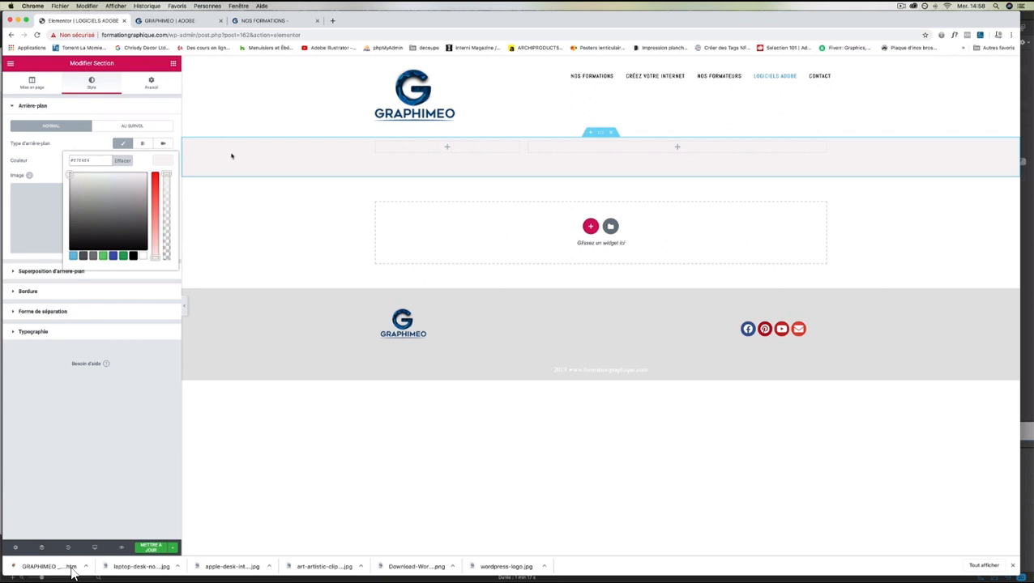
left_click(150, 108)
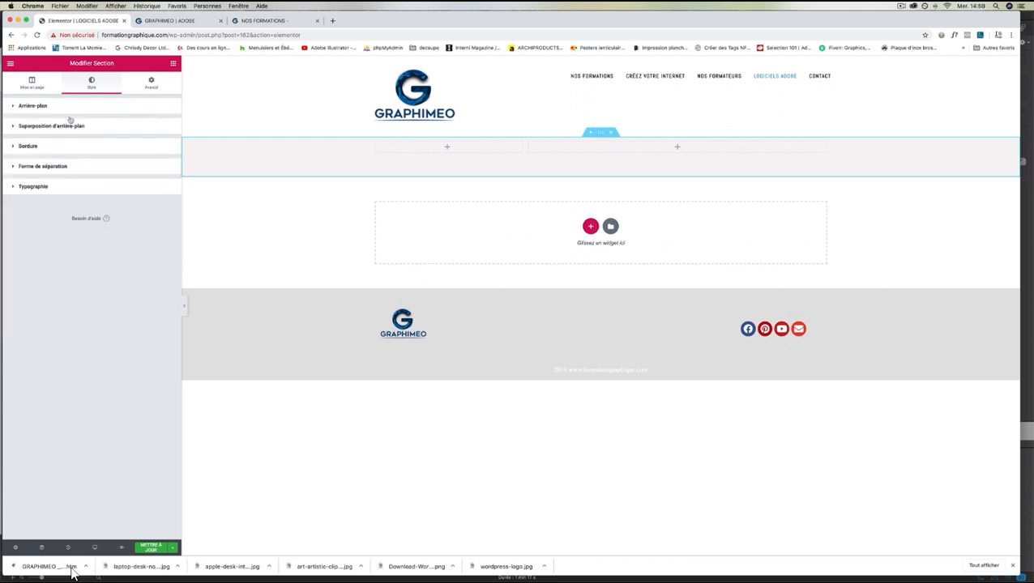
left_click(13, 106)
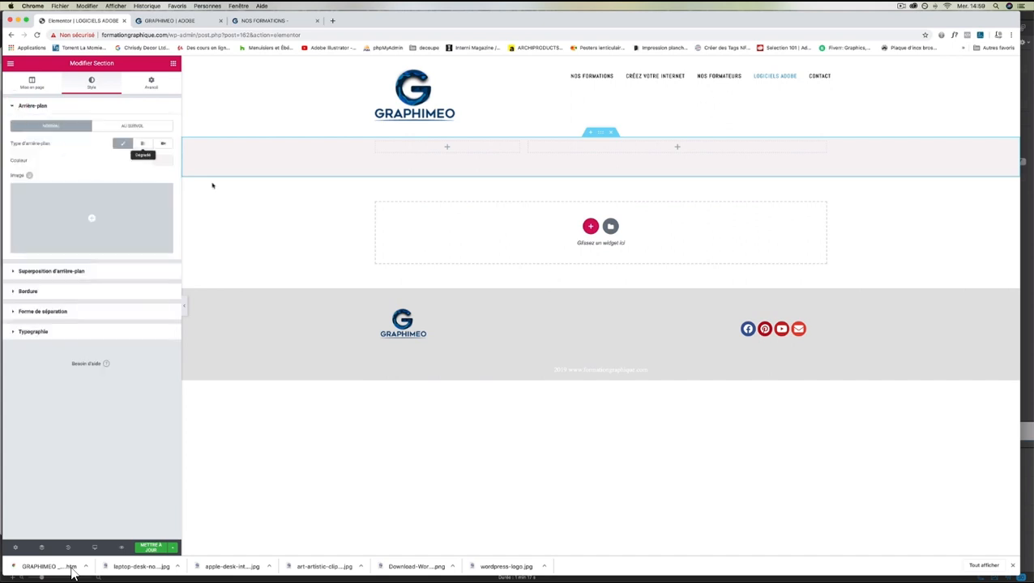
left_click(13, 272)
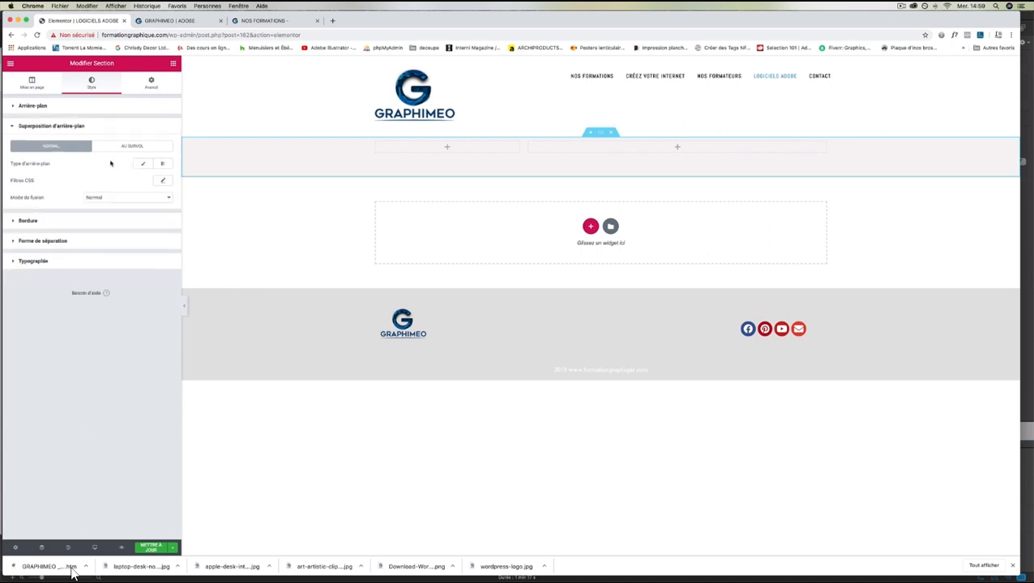
left_click(13, 127)
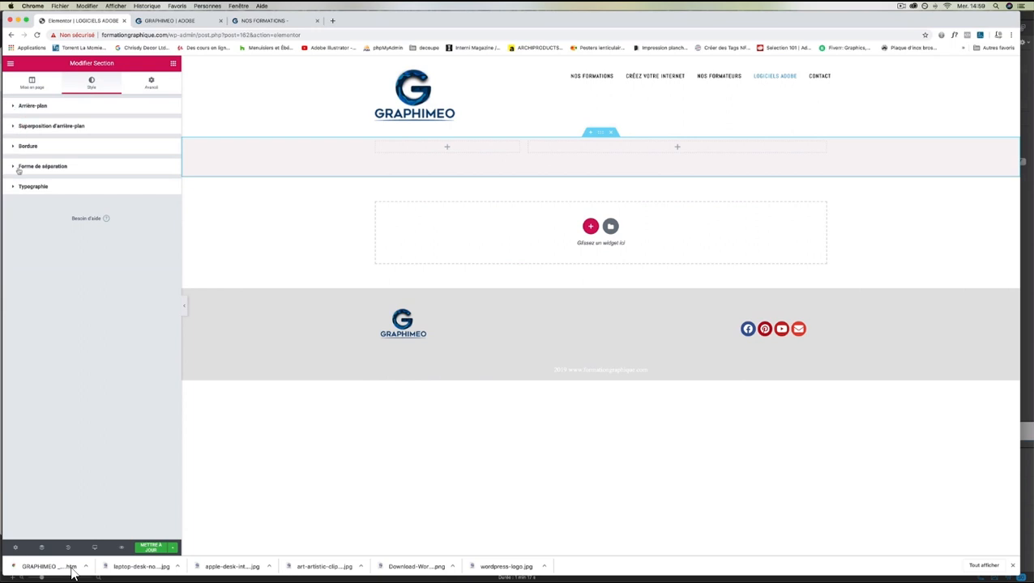
left_click(14, 106)
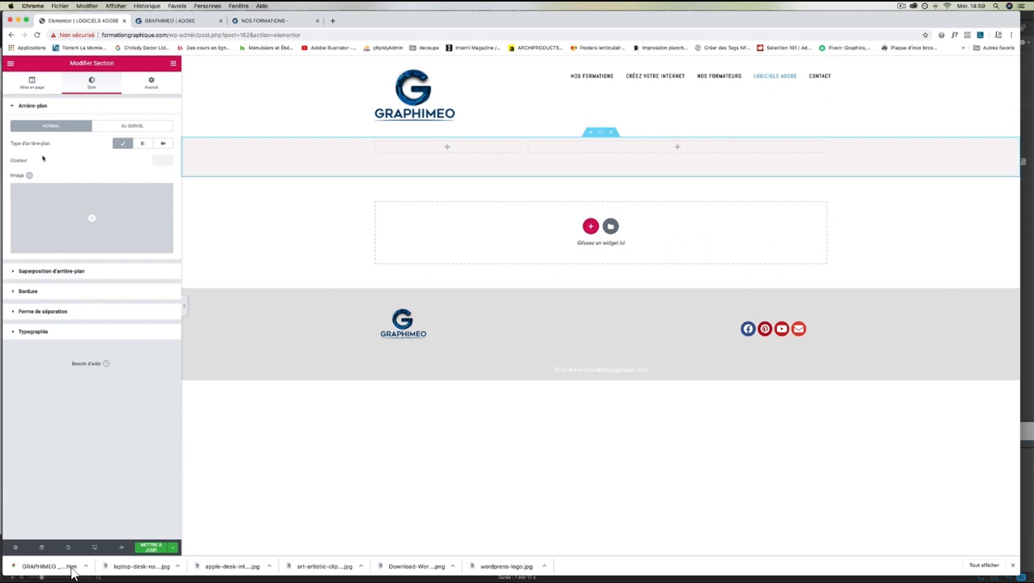
- Add a box shadow to the section with a vertical offset of 27, blur of 32 and spread of -28
left_click(14, 293)
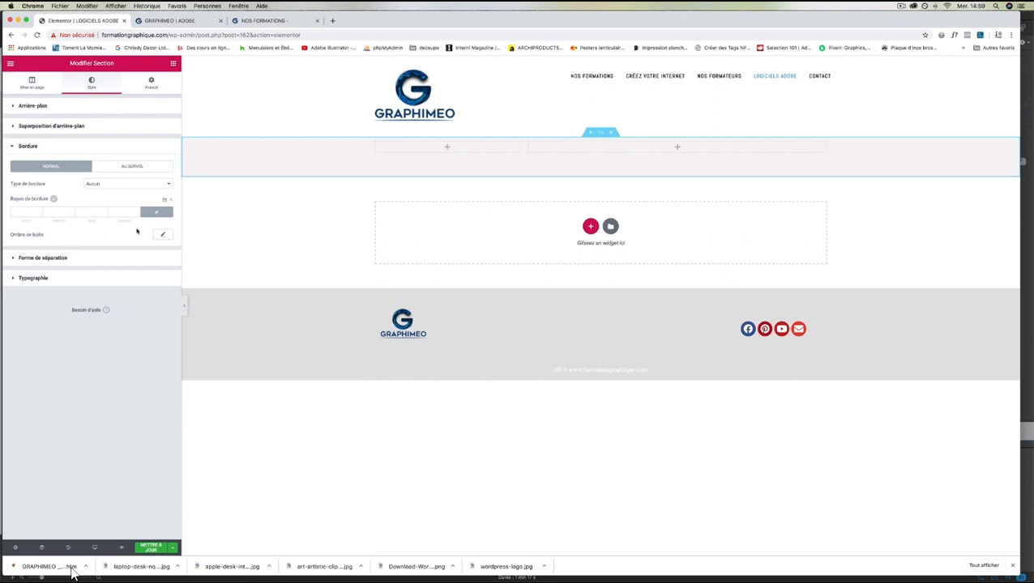
left_click(163, 236)
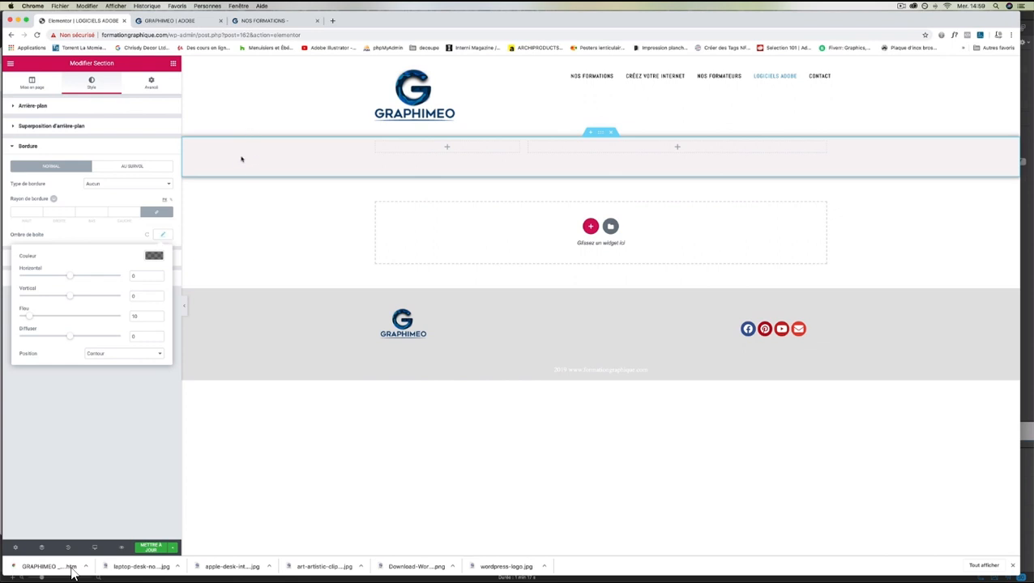
left_click(185, 20)
left_click(82, 20)
left_click_drag(70, 297, 73, 296)
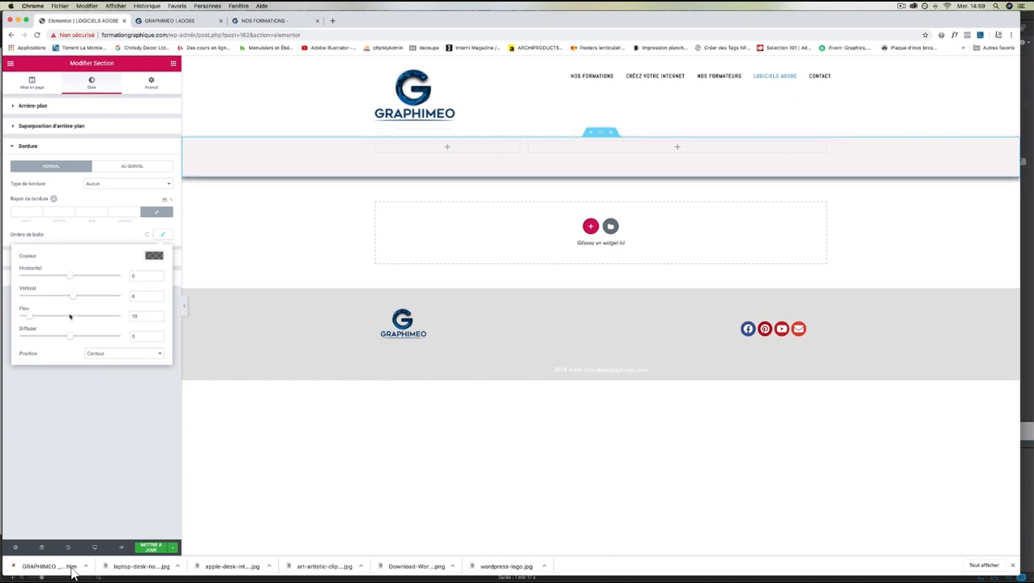
mouse_move(71, 337)
left_mouse_down()
mouse_move(79, 338)
mouse_move(67, 338)
left_mouse_up()
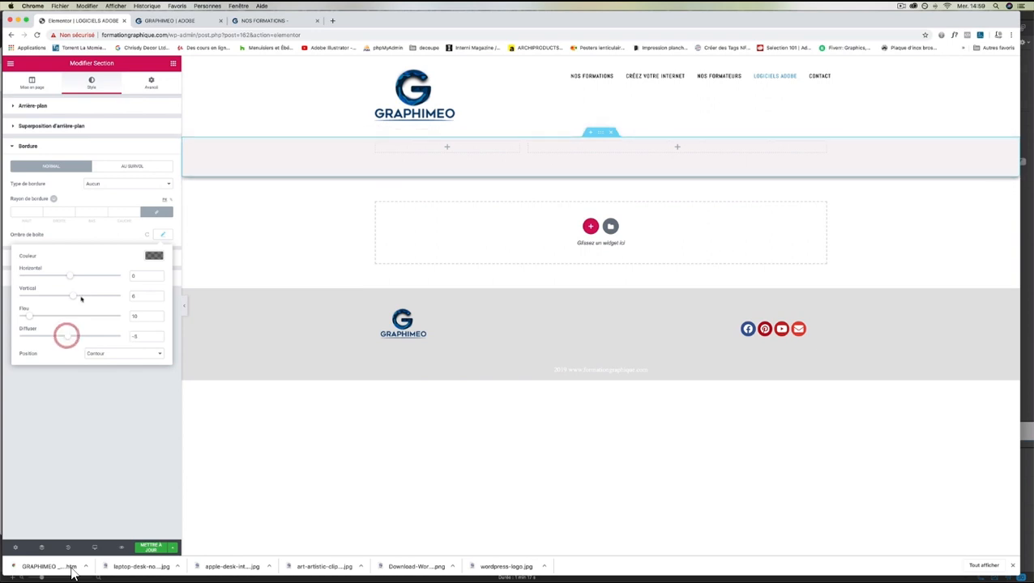
left_click_drag(71, 297, 57, 319)
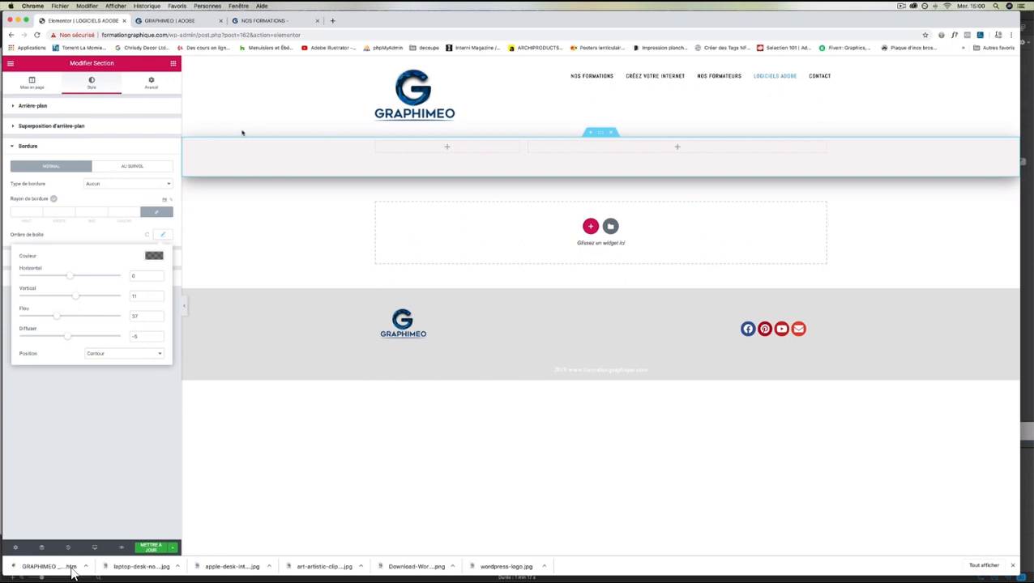
left_click_drag(58, 320, 81, 296)
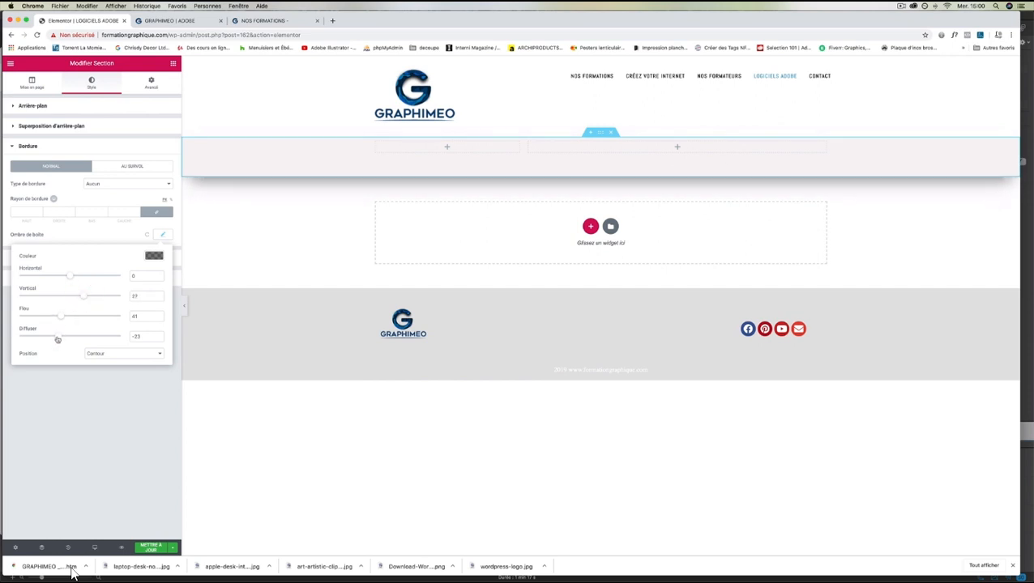
mouse_move(58, 337)
left_mouse_down()
mouse_move(58, 318)
mouse_move(42, 318)
mouse_move(52, 318)
left_mouse_up()
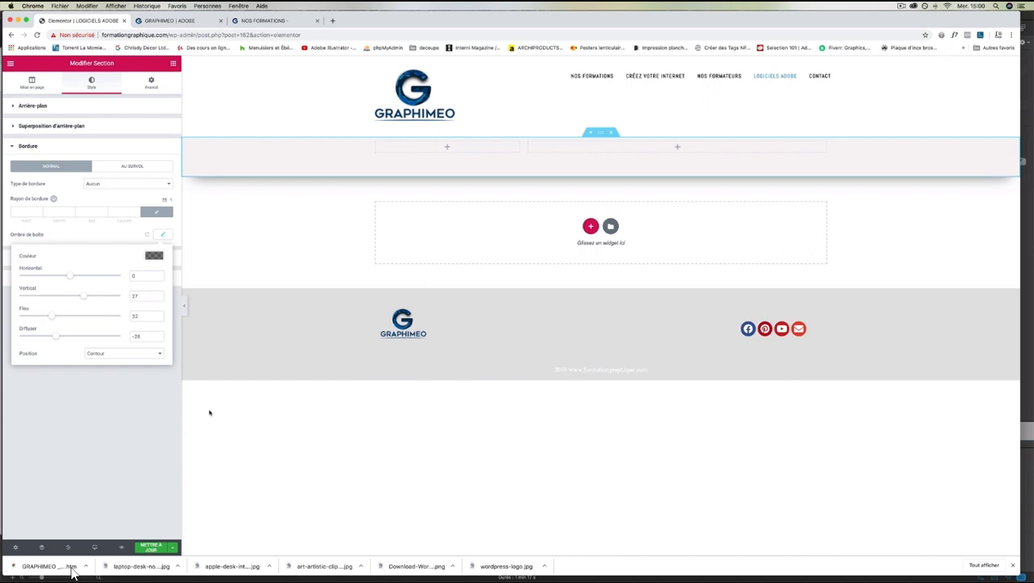
- Try the internal position for the section's box shadow, return it to Contour and close the shadow settings
left_click(108, 357)
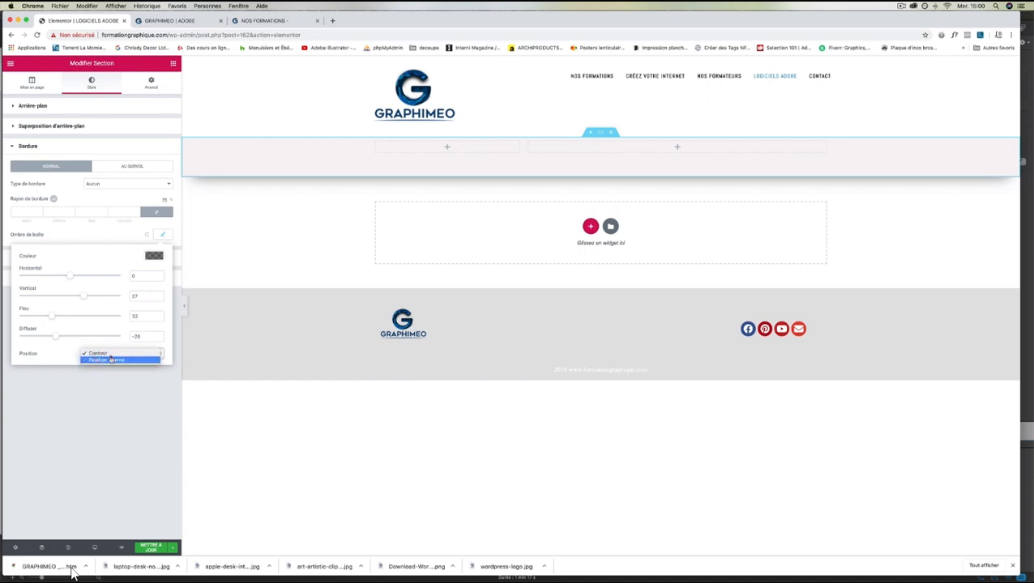
left_click(111, 359)
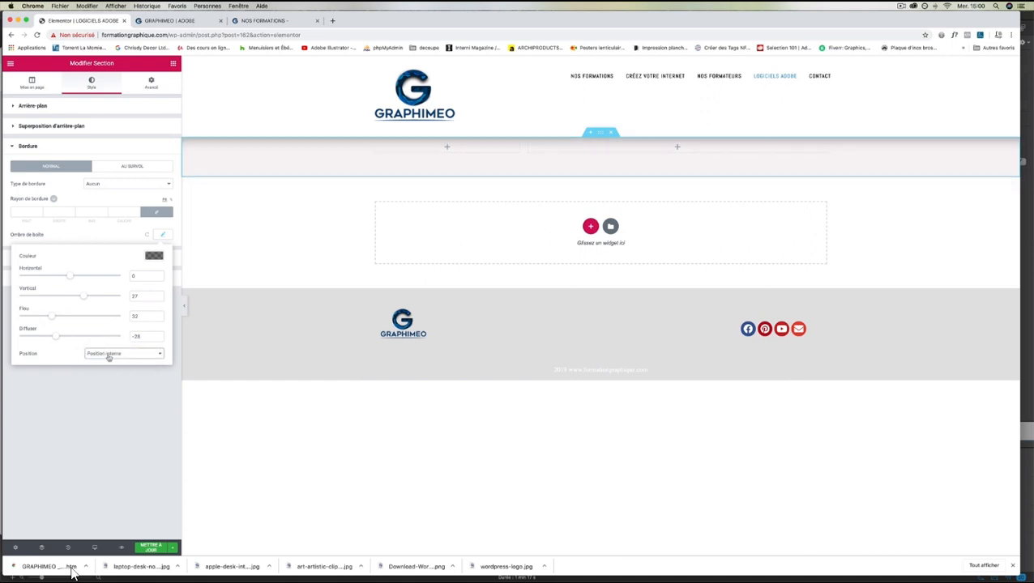
left_click(109, 356)
left_click(113, 349)
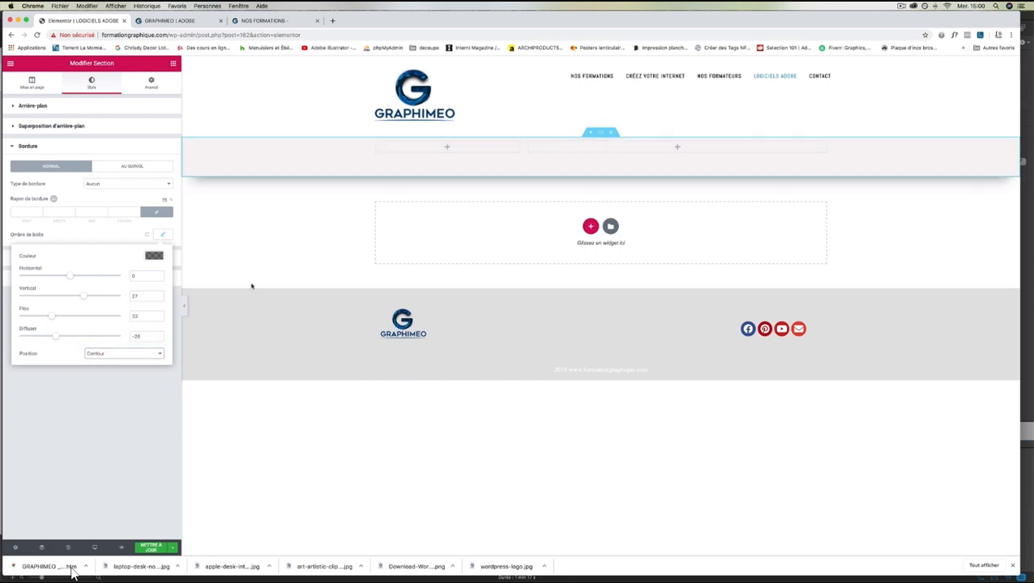
left_click(266, 260)
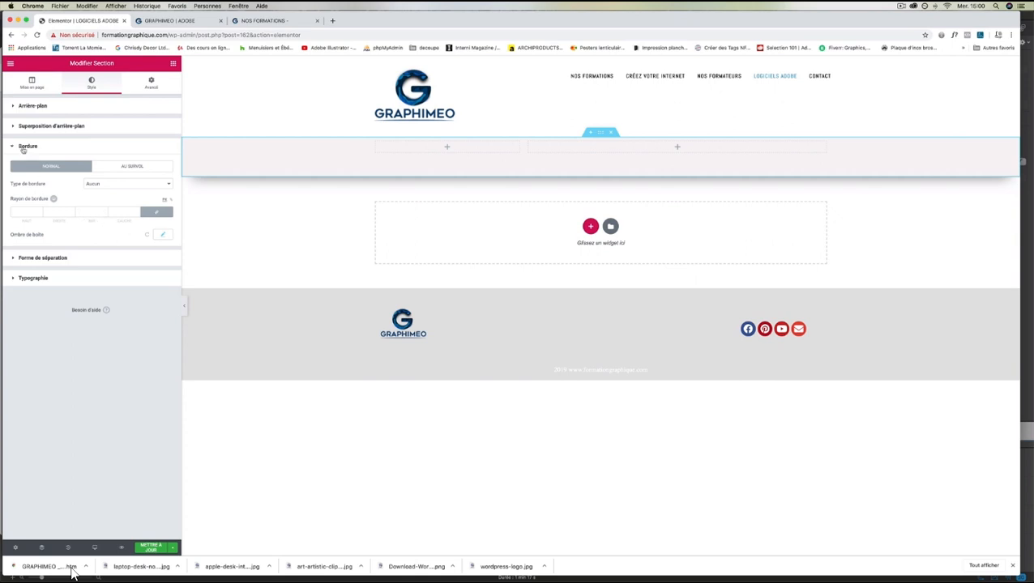
left_click(19, 106)
right_click(208, 146)
left_click(218, 150)
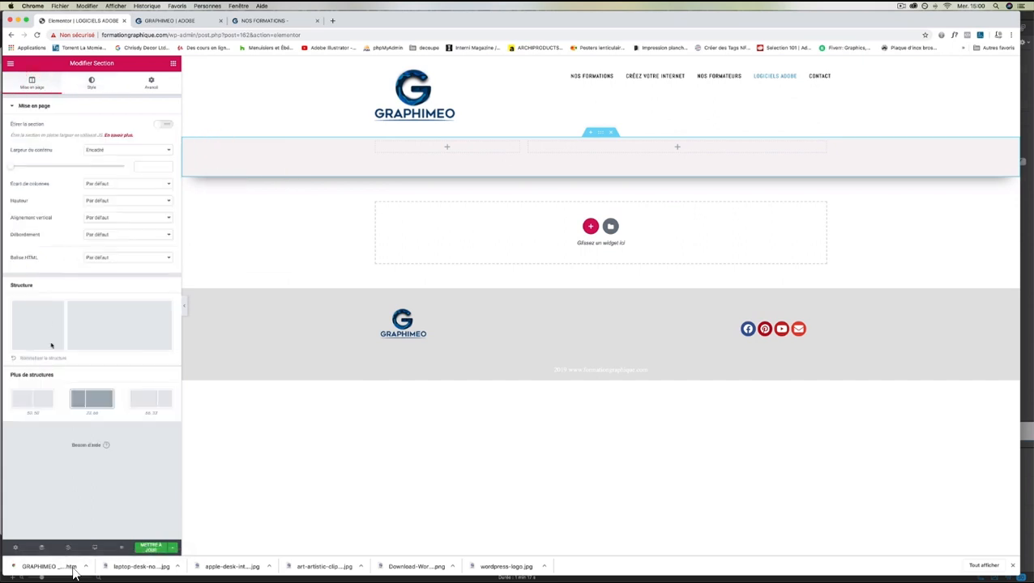
mouse_move(73, 572)
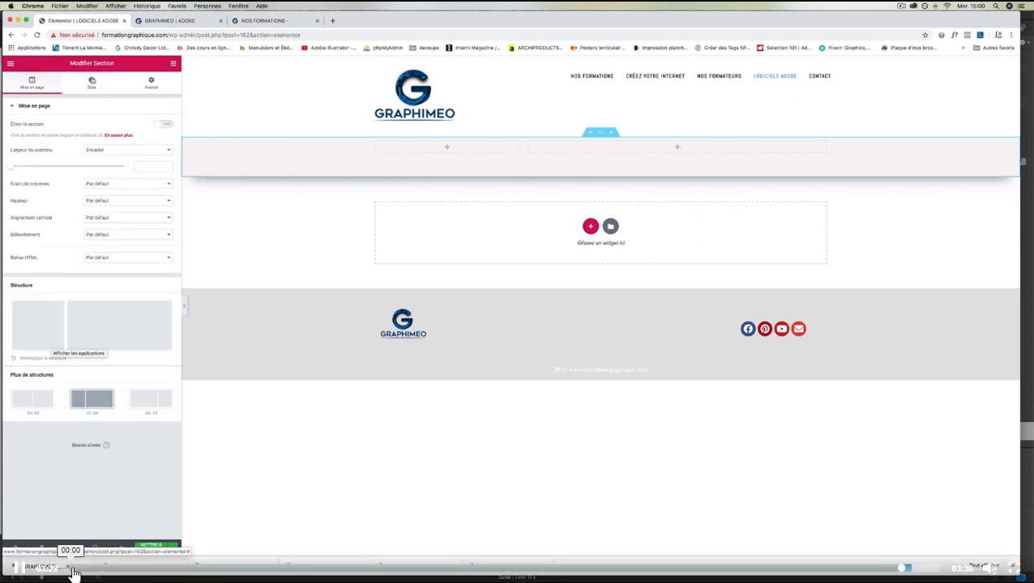